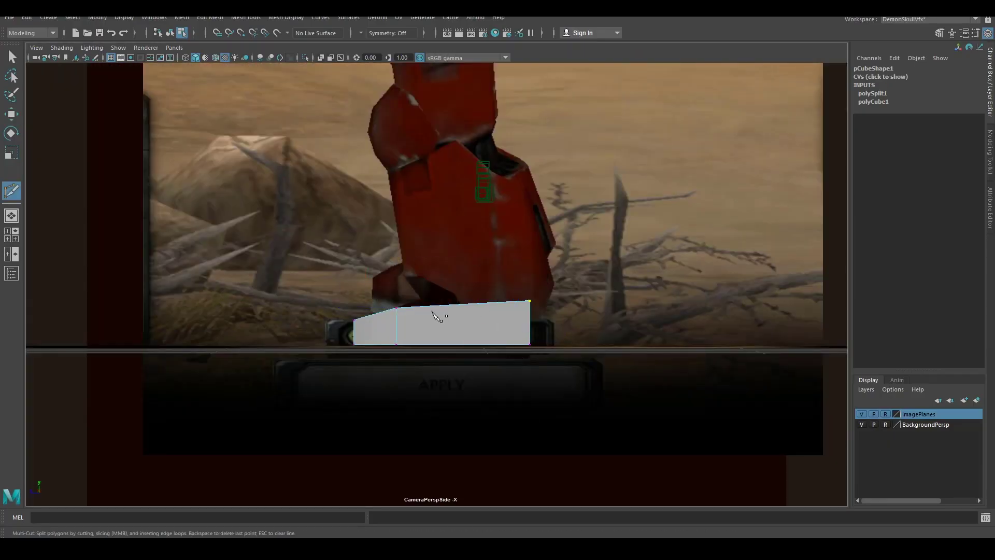
- Multi-Cut a new vertical edge across the box and move its top vertex
left_click(430, 299, "ctrl")
right_click(412, 266)
left_click(429, 298)
key("w")
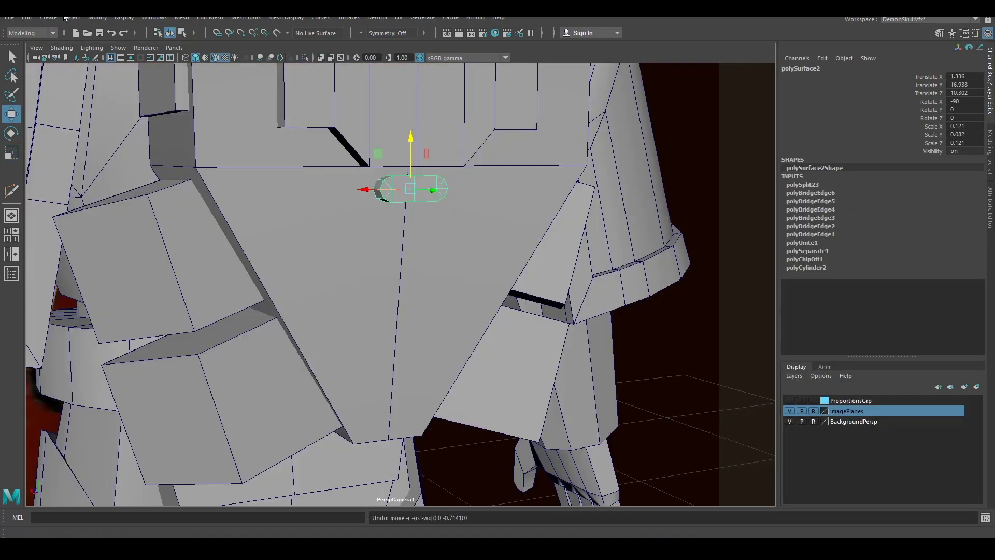
- Duplicate Special the selected part and move the copy slightly down
left_click(27, 18)
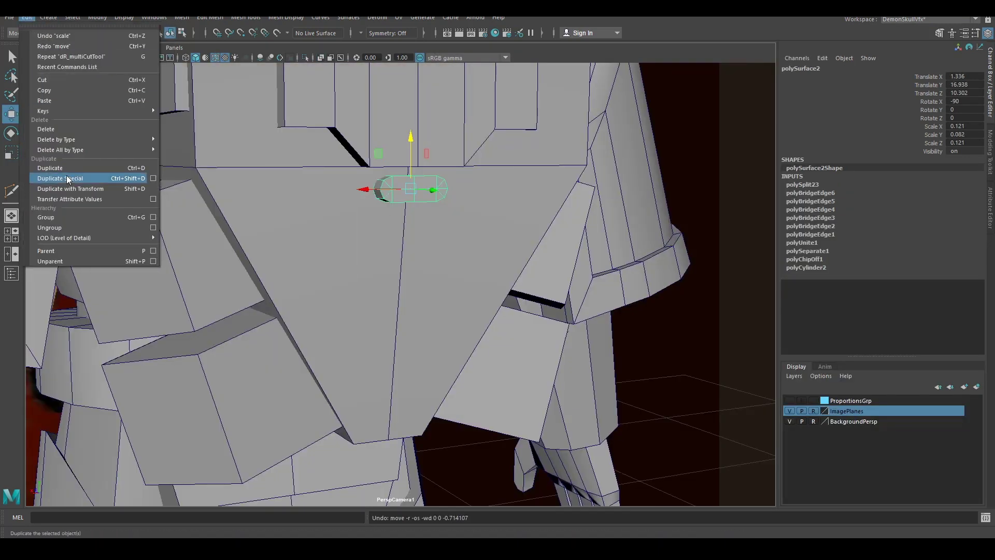
left_click(67, 178)
left_click_drag(406, 150, 406, 164)
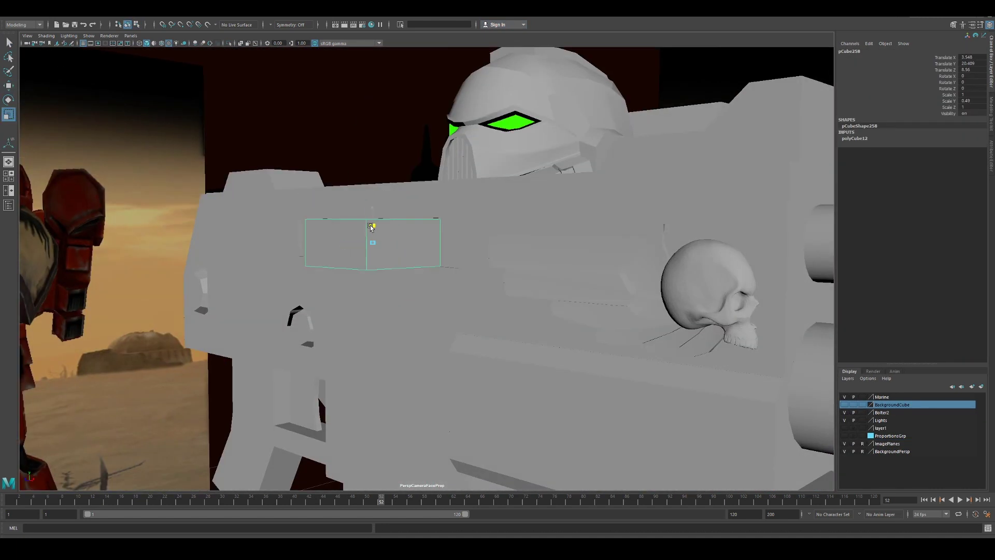
- Orbit behind the bolter and raise the small cube slightly on it
mouse_move(372, 226)
left_mouse_down("alt")
mouse_move(471, 232)
mouse_move(433, 208)
left_mouse_up("alt")
left_click_drag(433, 208, 404, 254, "alt")
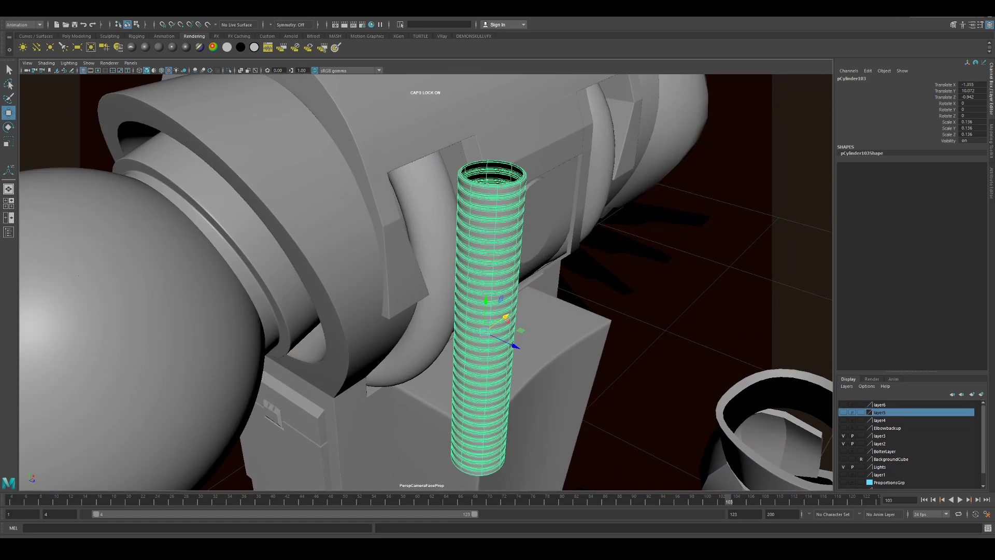
- Add a Bend deformer to the ribbed hose cylinder with a 90-degree rotation
left_click(224, 160)
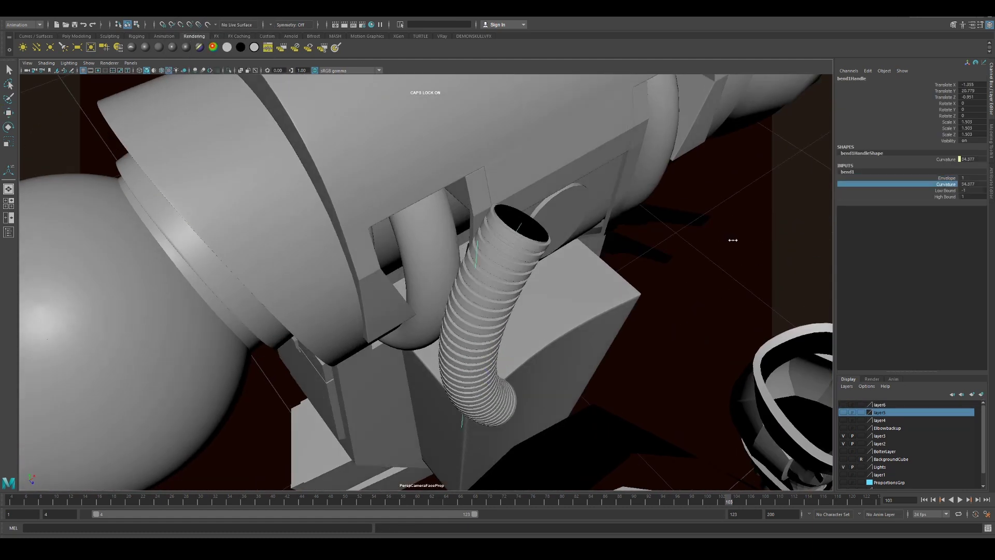
type("90")
key("Return")
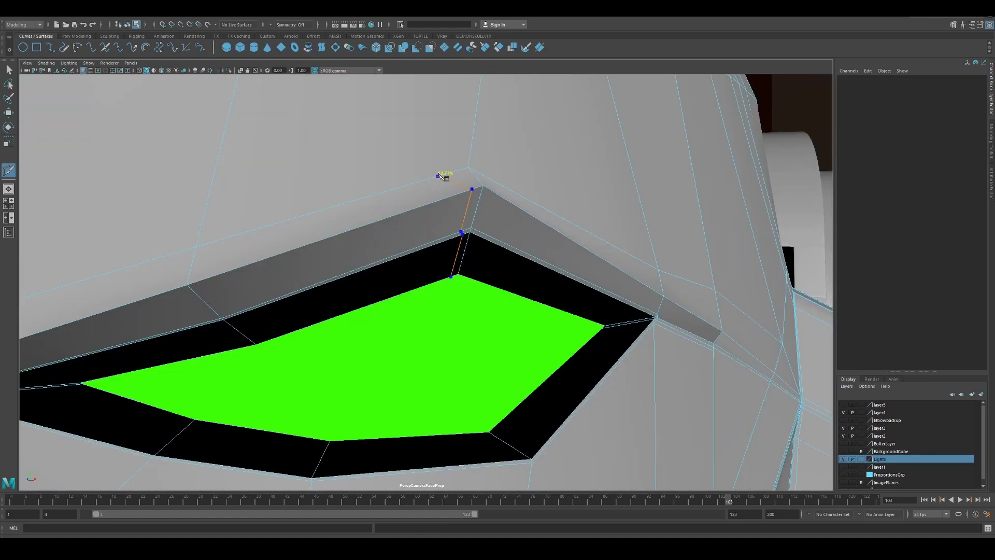
mouse_move(440, 176)
left_mouse_down("alt")
mouse_move(389, 204)
mouse_move(384, 222)
mouse_move(400, 204)
mouse_move(353, 268)
left_mouse_up("alt")
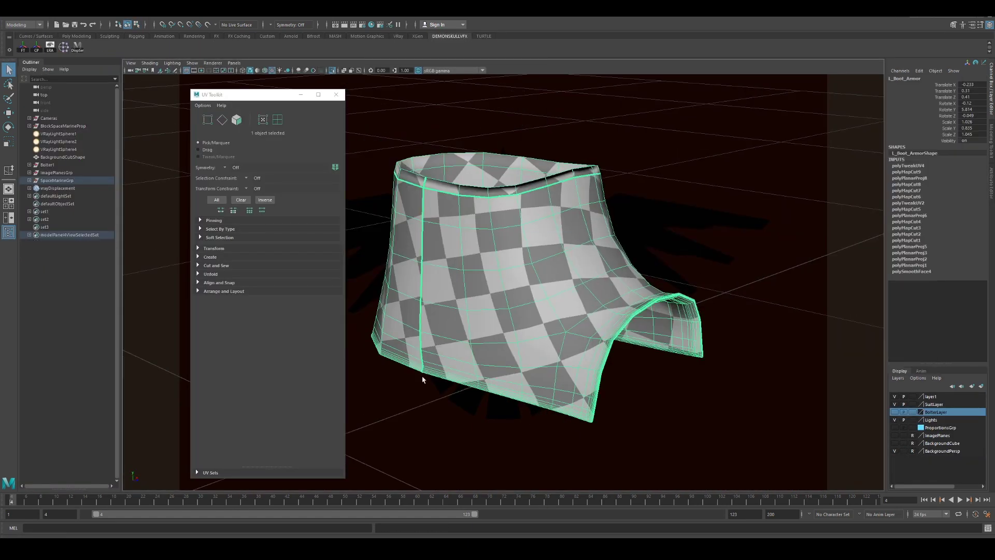
- Inspect the boot UVs and select another rivet on the shoulder pad rim
mouse_move(422, 380)
left_mouse_down("alt")
mouse_move(516, 354)
mouse_move(569, 211)
left_mouse_up("alt")
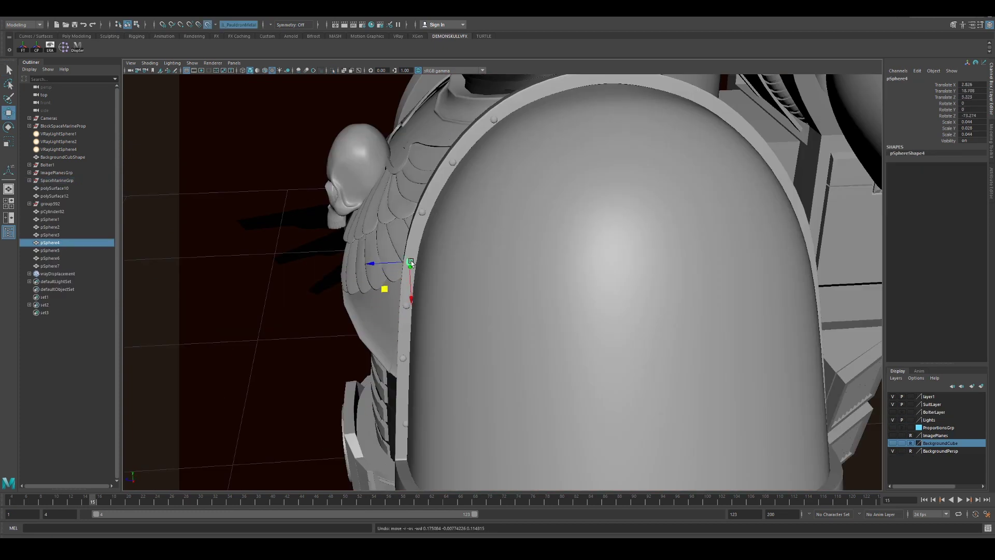
left_click_drag(411, 263, 408, 331, "alt")
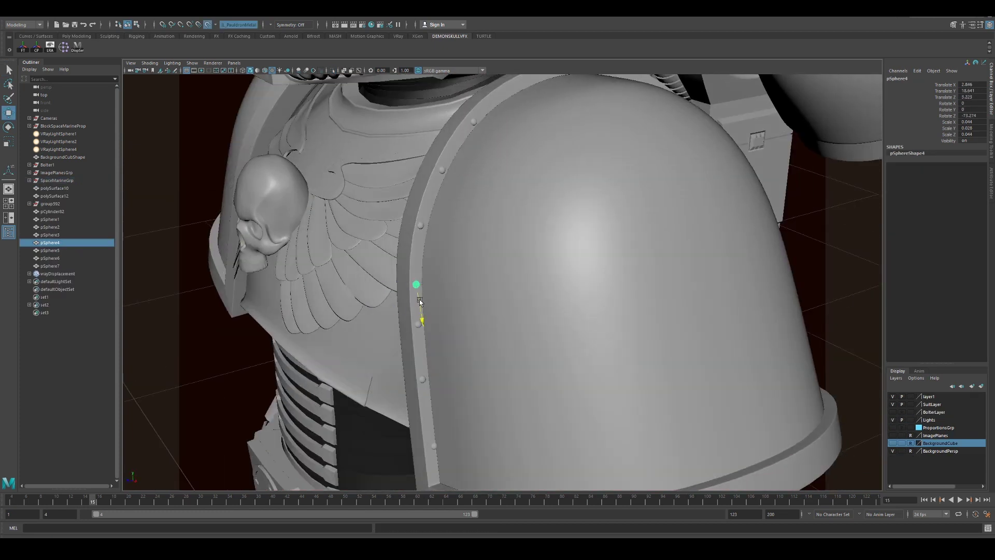
left_click(408, 331)
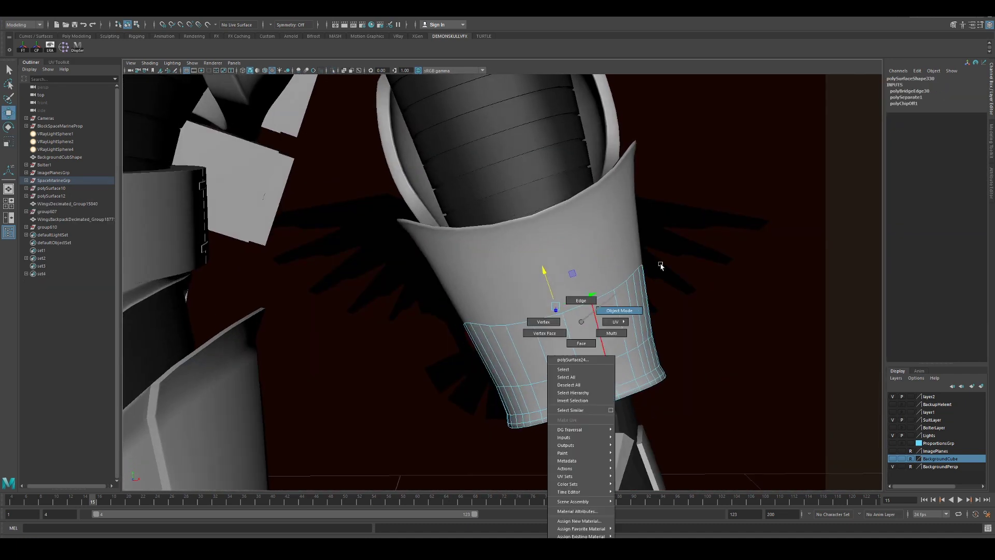
- Select the whole forearm bracer, then bring the legs into side view
right_click_drag(571, 327, 522, 308)
key("space")
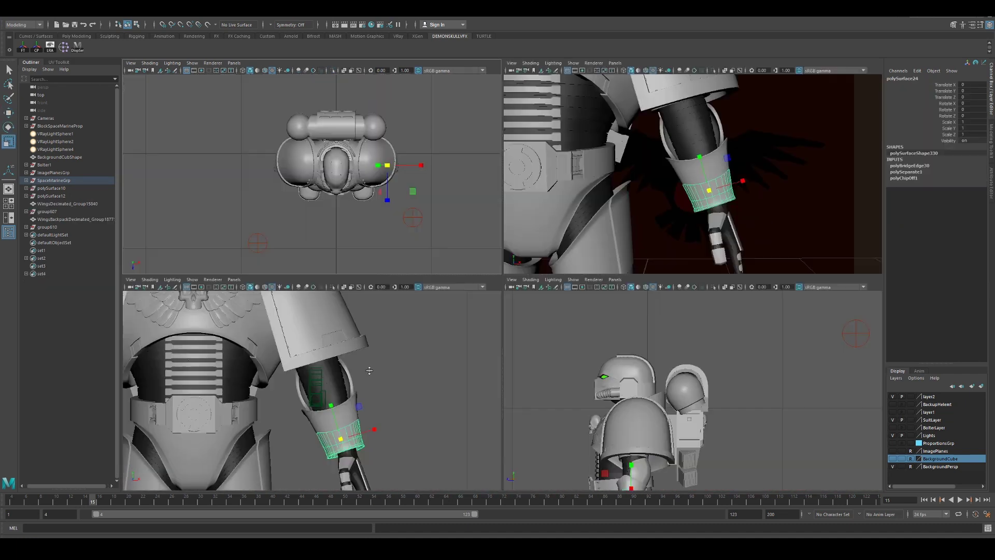
key("space")
left_click_drag(528, 328, 574, 299, "alt")
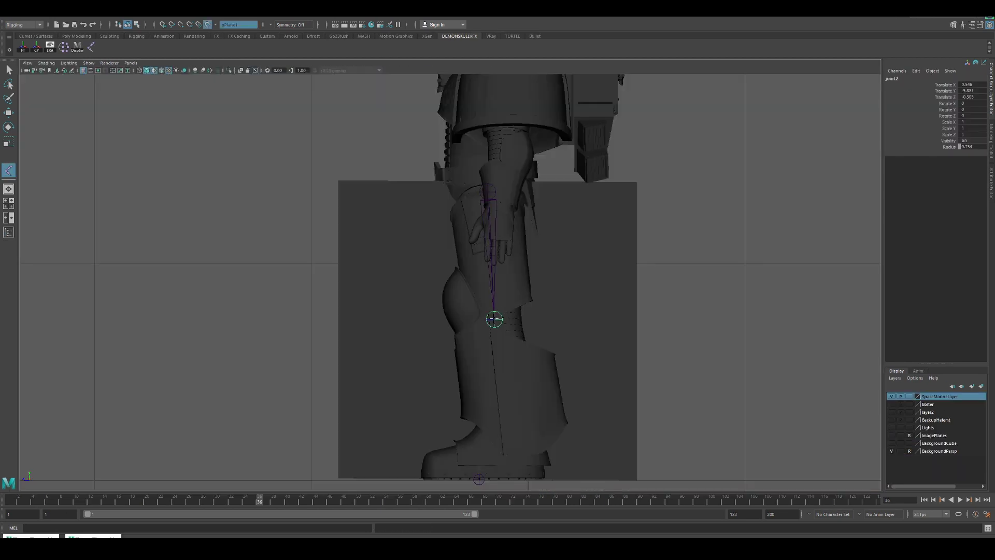
- Rotate the L_Elbow joint and reset the foot control back to its origin
middle_click_drag(522, 447, 518, 378, "alt")
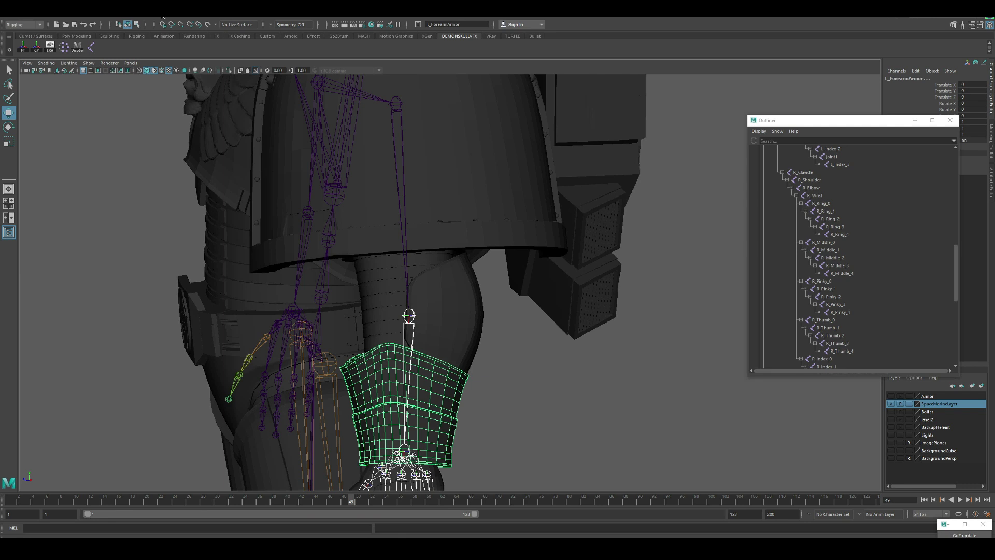
left_click(408, 316)
key("e")
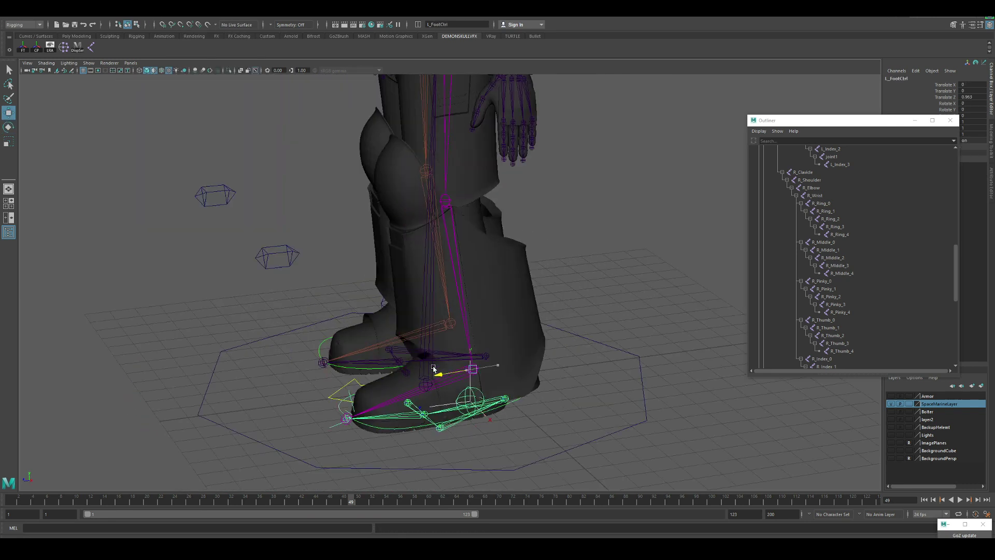
key("ctrl+z")
left_click_drag(300, 280, 451, 234, "alt")
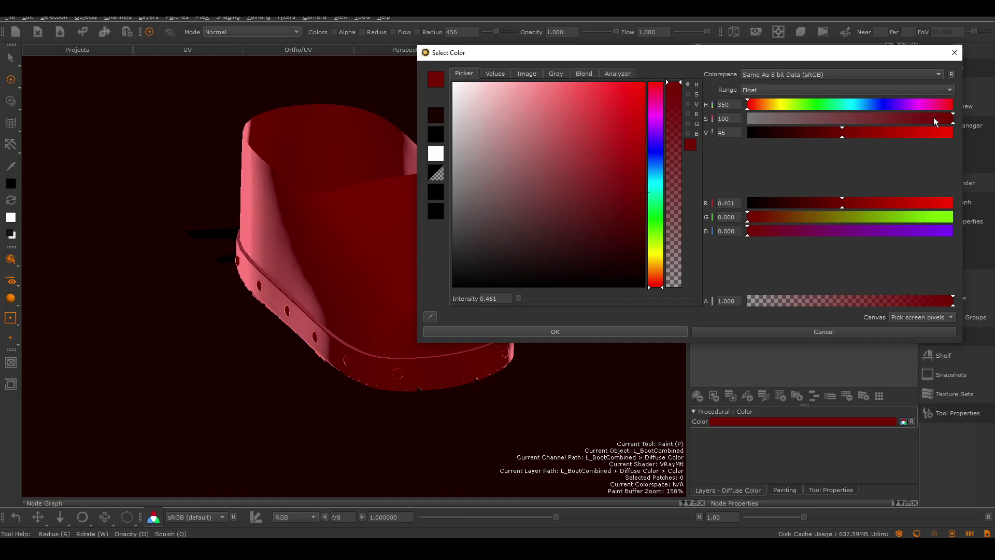
- Adjust a control in the top-right area of the ZBrush interface
mouse_move(934, 117)
left_mouse_down()
mouse_move(810, 135)
mouse_move(839, 120)
mouse_move(954, 119)
left_mouse_up()
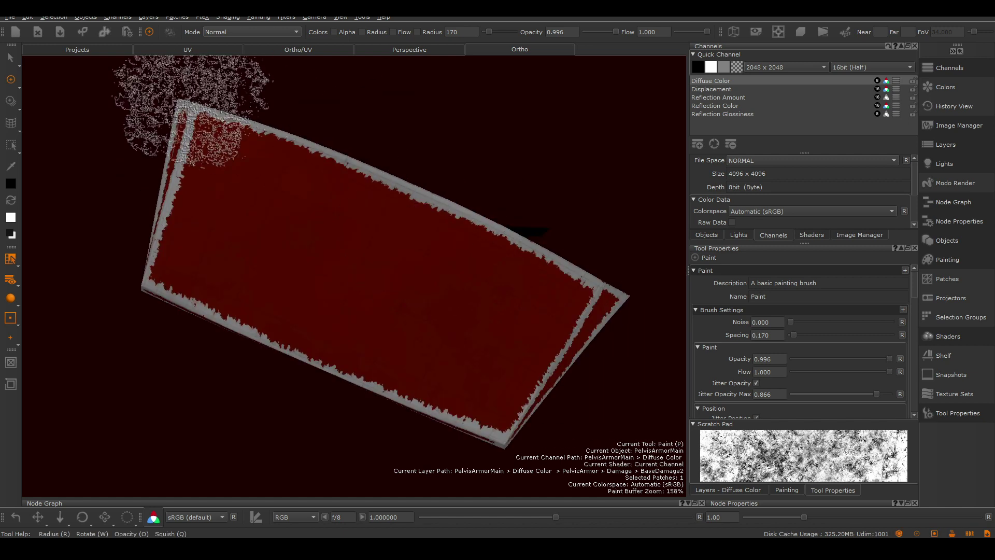
- Orbit and pan around the red pelvis armour plank to reach areas for chipping
middle_click_drag(207, 125, 88, 177)
mouse_move(190, 210)
middle_mouse_down()
mouse_move(176, 89)
mouse_move(571, 259)
middle_mouse_up()
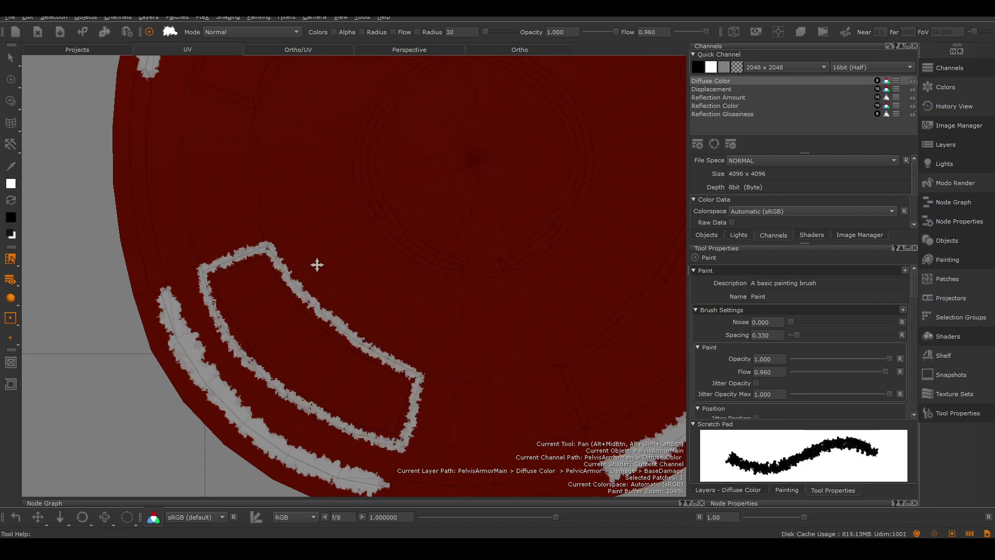
middle_click_drag(317, 264, 330, 205, "alt")
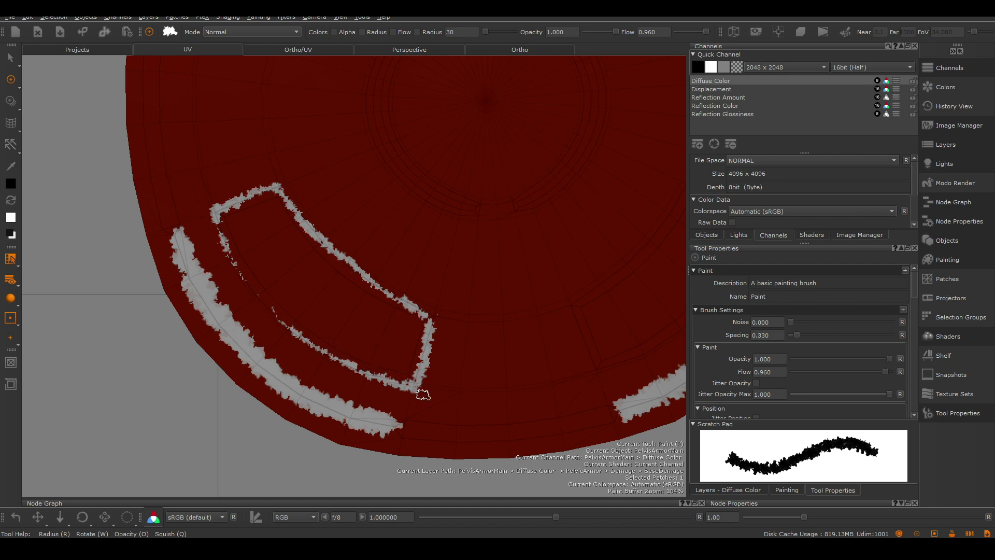
middle_click_drag(217, 203, 369, 250, "alt")
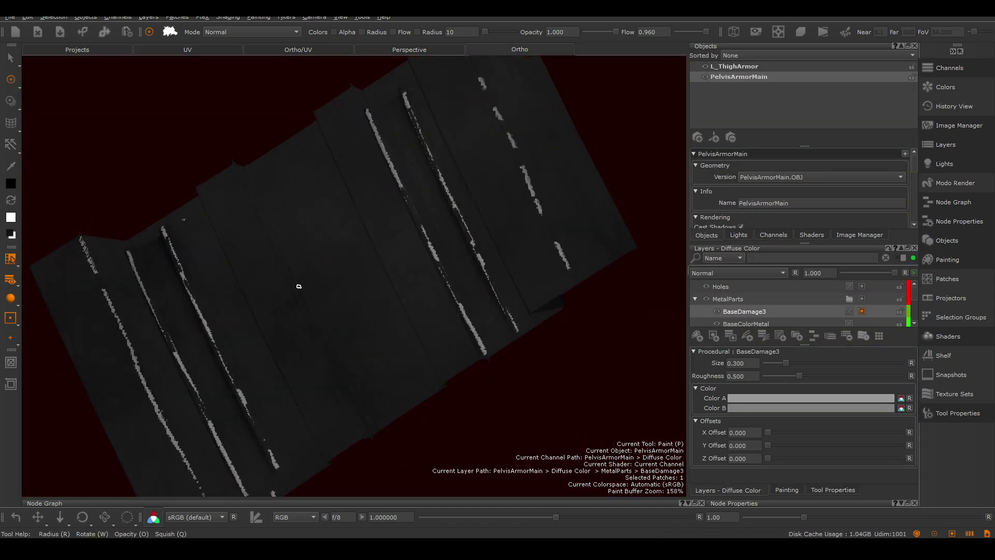
mouse_move(298, 284)
left_mouse_down("alt")
mouse_move(527, 320)
mouse_move(367, 297)
left_mouse_up("alt")
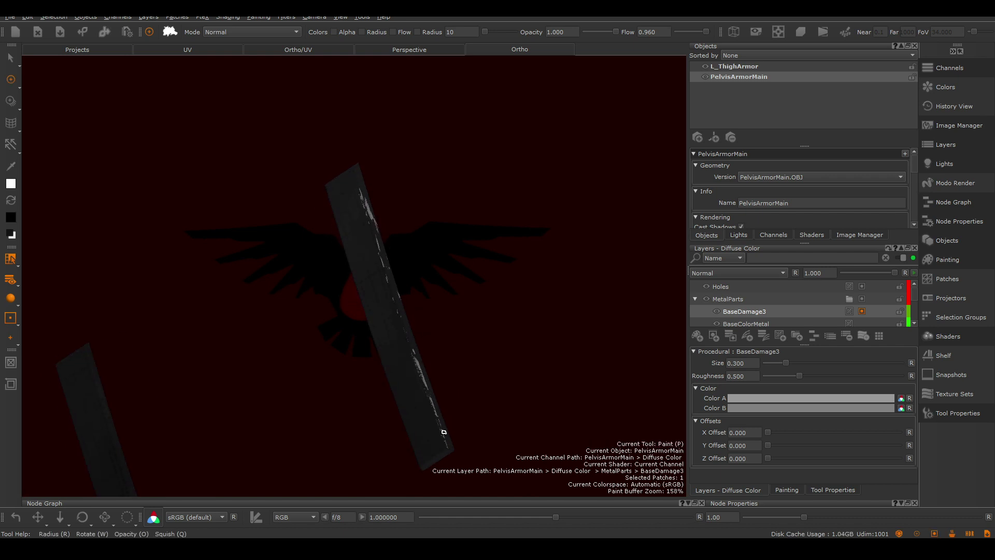
mouse_move(445, 432)
left_mouse_down("alt")
mouse_move(455, 240)
mouse_move(409, 210)
left_mouse_up("alt")
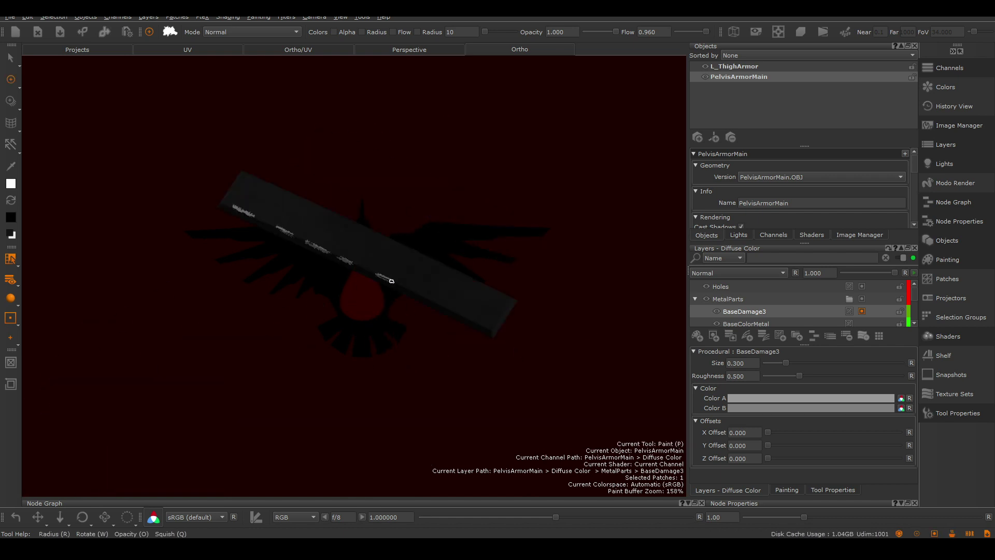
mouse_move(507, 257)
left_mouse_down("alt")
mouse_move(606, 180)
mouse_move(422, 320)
left_mouse_up("alt")
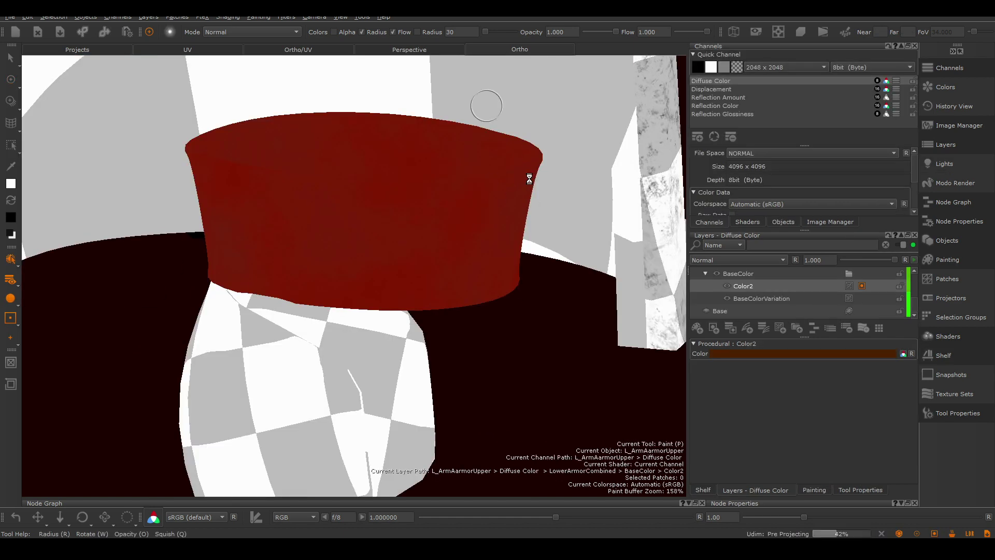
- Stamp rust across the red band using the rustyBlob brush preset
key("shift+b")
left_click(45, 101)
left_click_drag(197, 326, 596, 135)
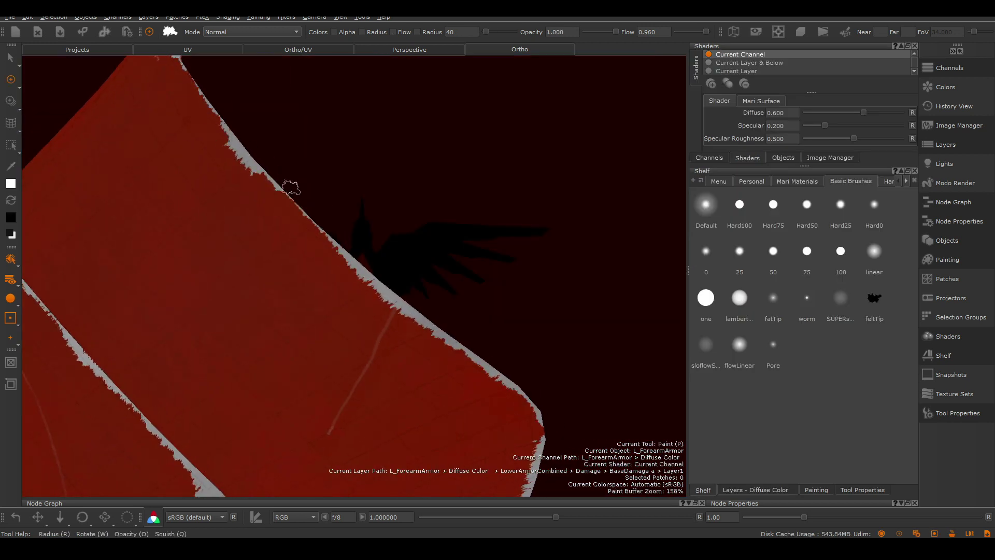
- Orbit around the backpack armour, then select the Color and Holes layers
mouse_move(291, 189)
left_mouse_down("alt")
mouse_move(455, 206)
mouse_move(457, 321)
left_mouse_up("alt")
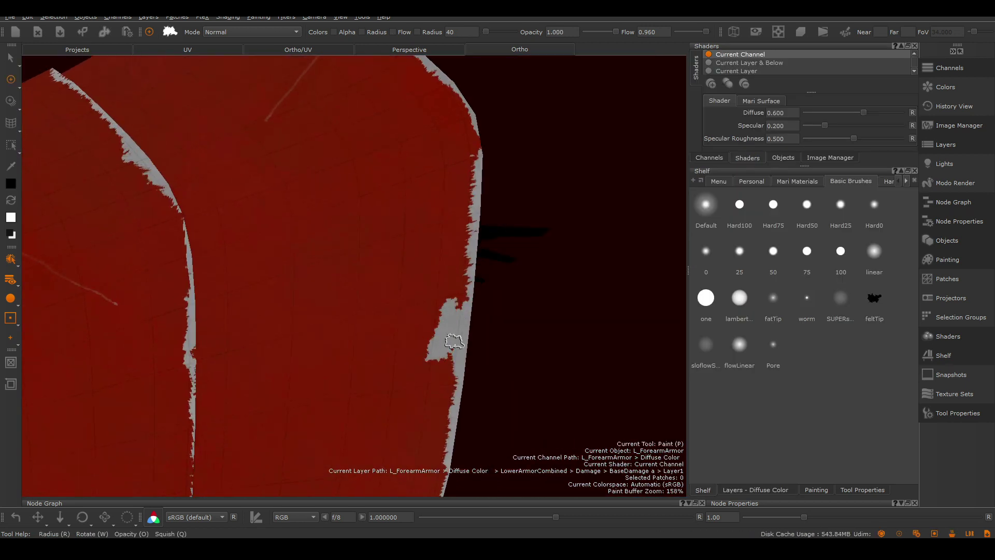
left_click_drag(466, 238, 453, 365, "alt")
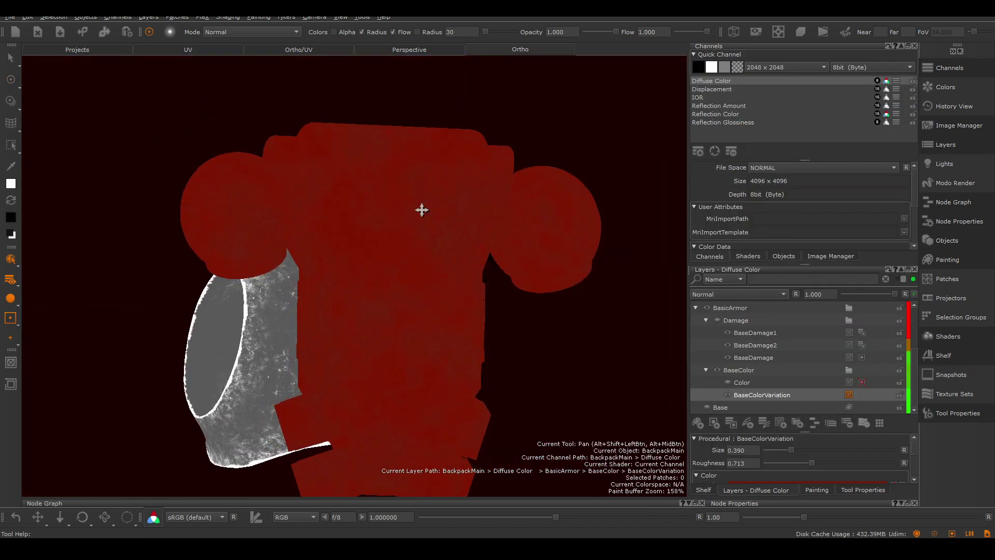
scroll(422, 210, "up", 3)
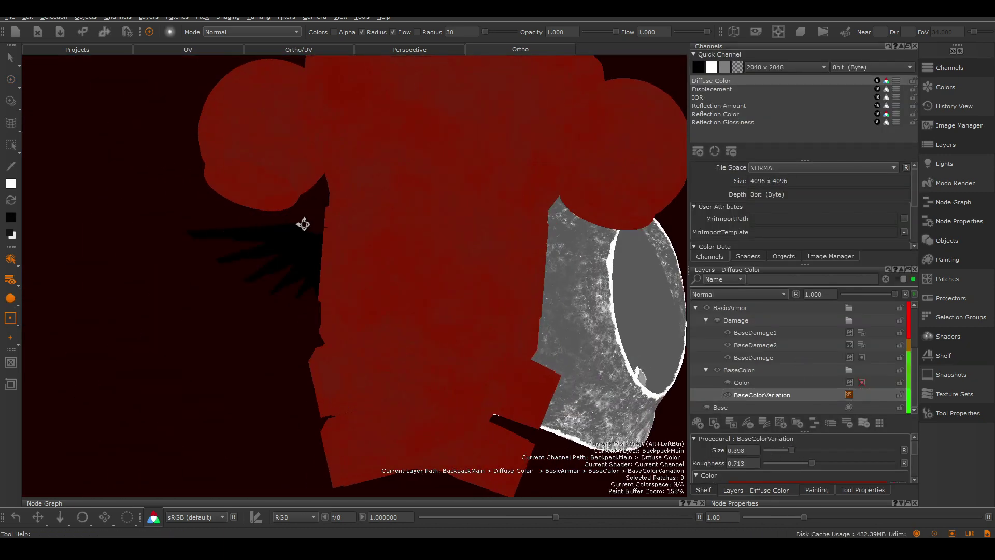
left_click_drag(302, 223, 388, 300, "alt")
left_click(741, 382)
scroll(736, 343, "up", 3)
left_click(740, 308)
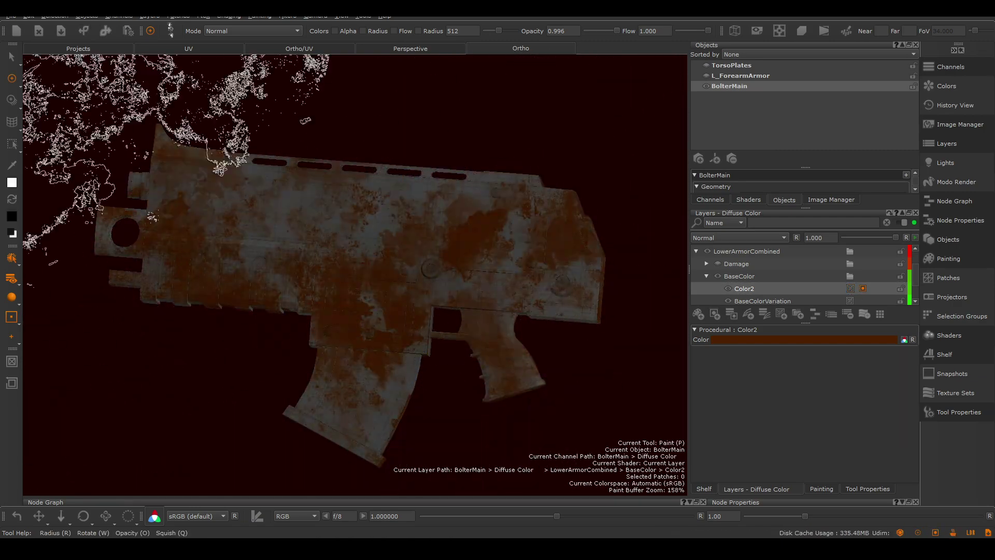
- Orbit the bolter so its muzzle points right
left_click_drag(270, 243, 191, 241, "alt")
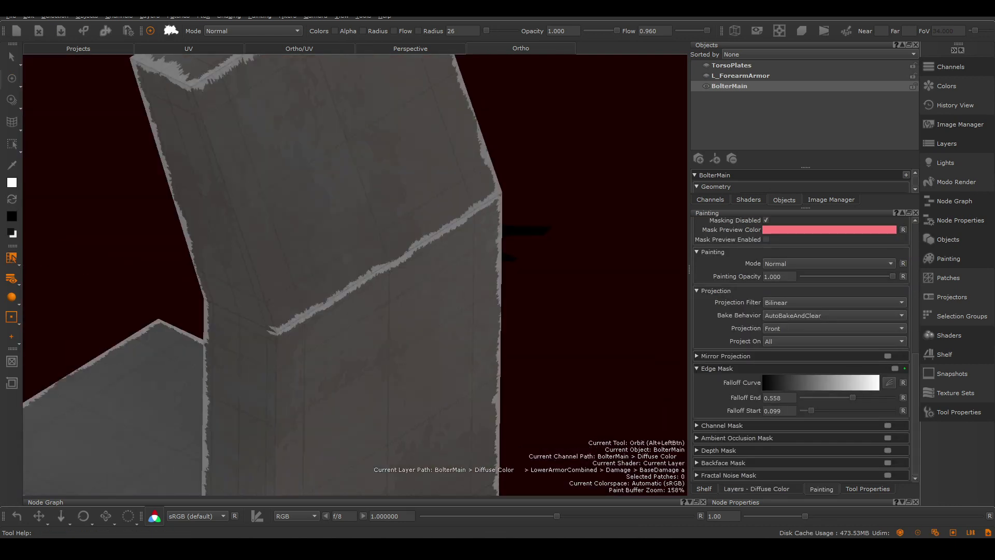